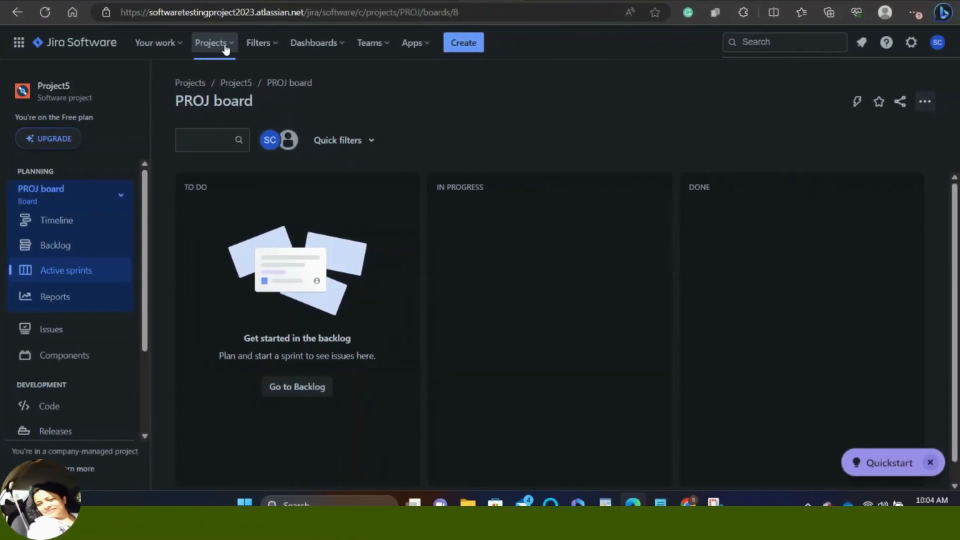
Step: From Projects, start a new project and view the Scrum template under Software development
{"action": "left_click", "coordinate": [224, 46]}
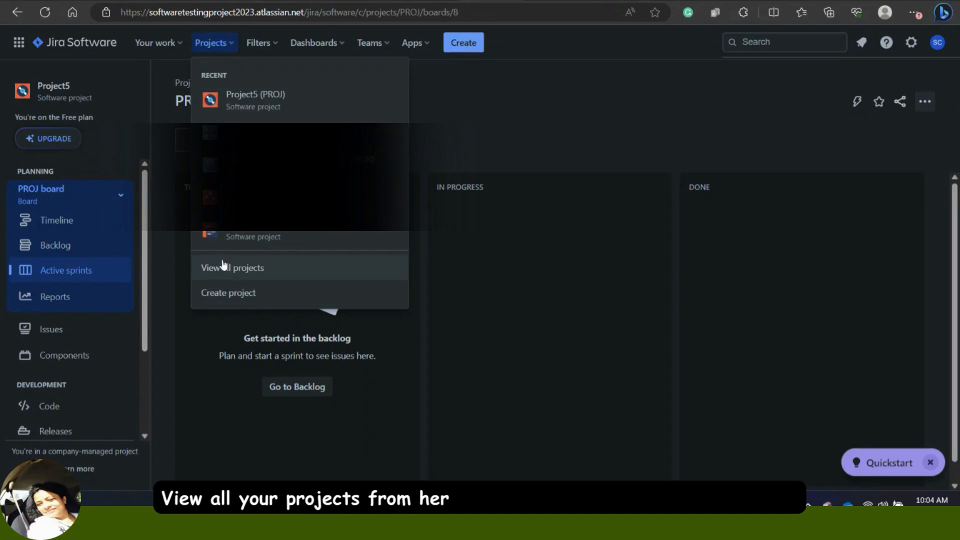
{"action": "left_click", "coordinate": [223, 299]}
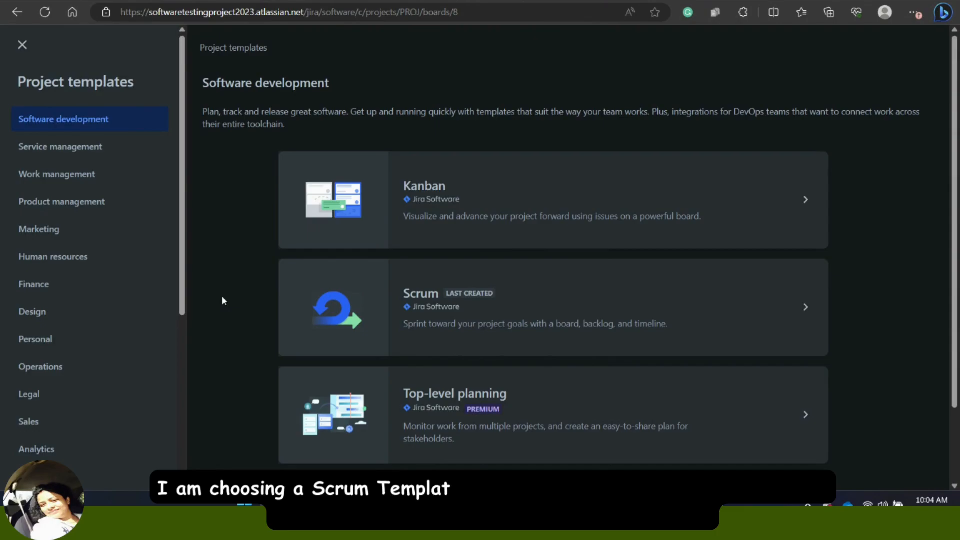
{"action": "left_click", "coordinate": [419, 299]}
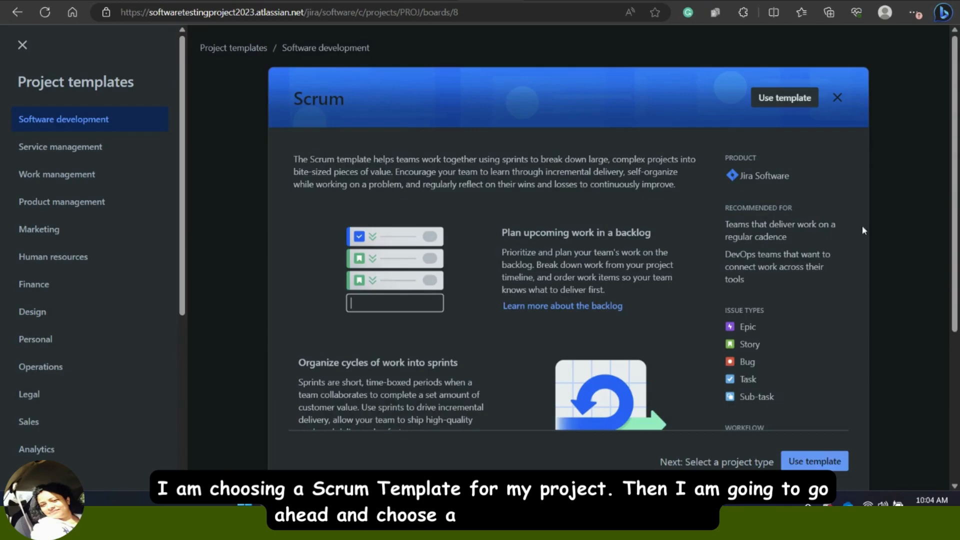
Step: Use the Scrum template to create a company-managed project named 'Project 6' with key P6
{"action": "left_click", "coordinate": [774, 100]}
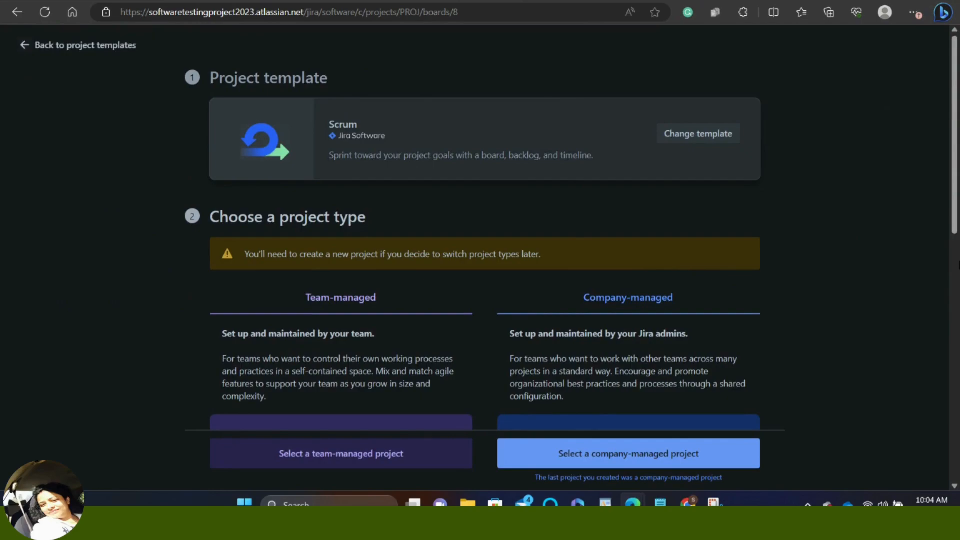
{"action": "left_click_drag", "start_coordinate": [955, 230], "coordinate": [954, 300]}
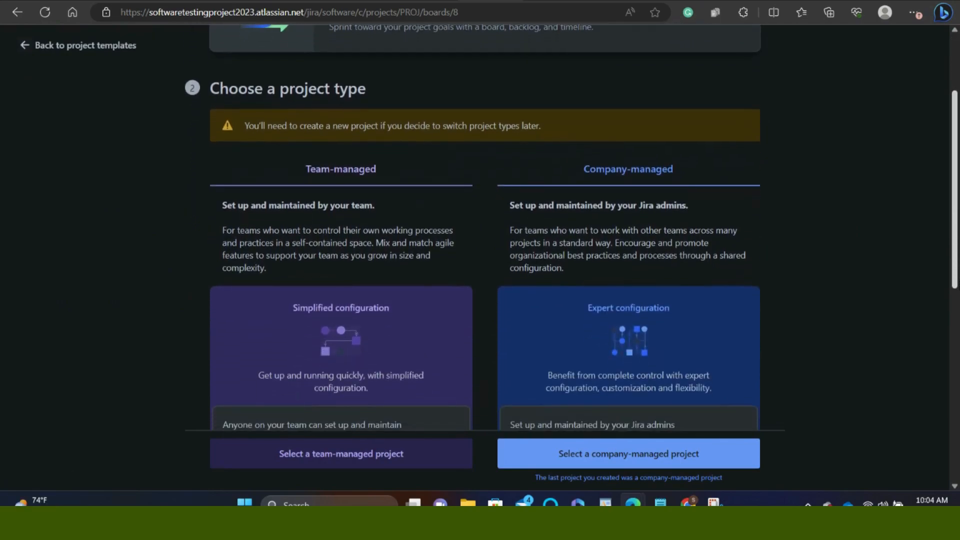
{"action": "left_click_drag", "start_coordinate": [954, 268], "coordinate": [953, 384]}
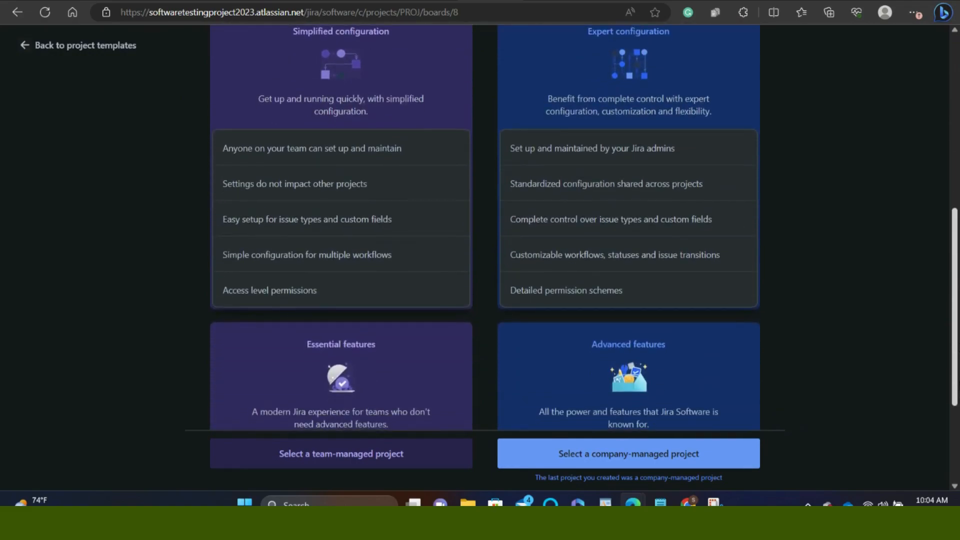
{"action": "scroll", "coordinate": [572, 225], "scroll_direction": "up", "scroll_amount": 4}
{"action": "left_click", "coordinate": [612, 455]}
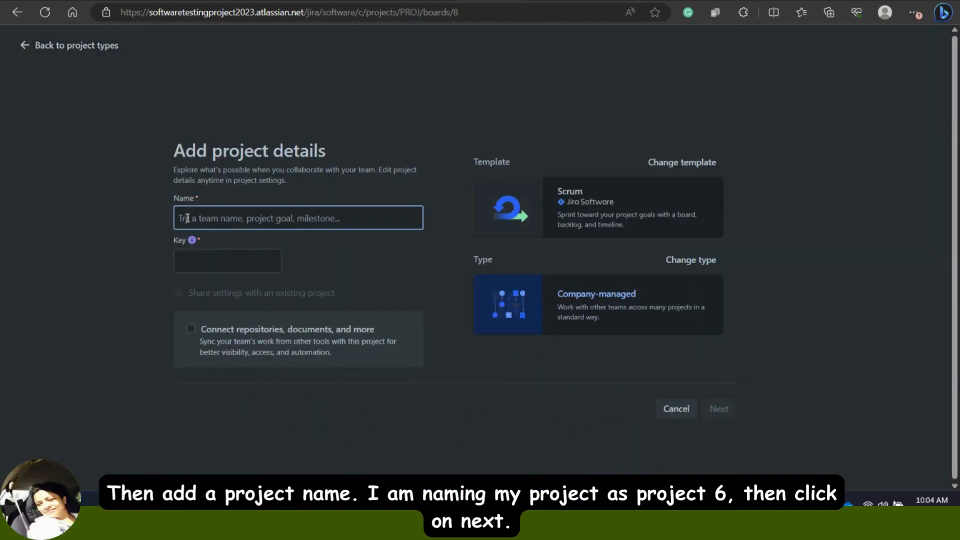
{"action": "type", "text": "P"}
{"action": "key", "text": "BackSpace"}
{"action": "type", "text": "Proje"}
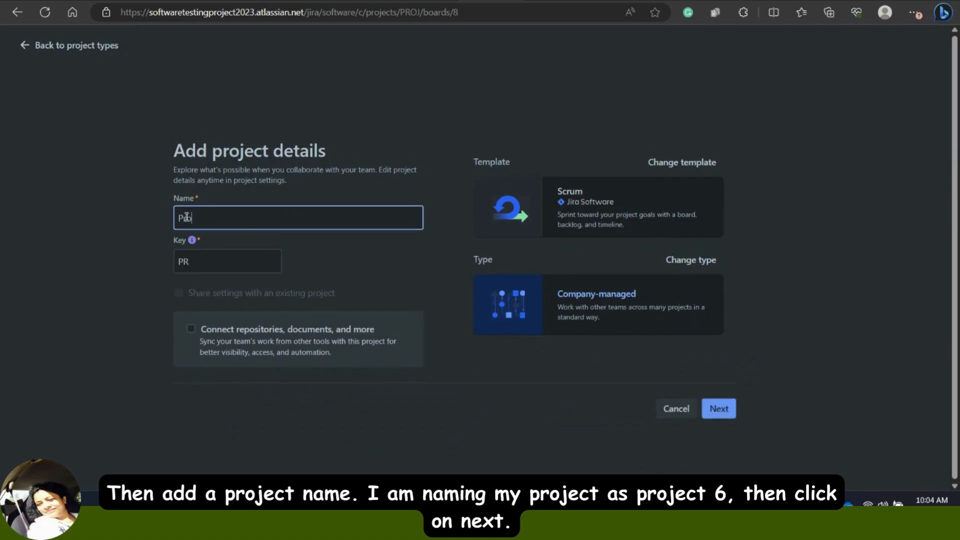
{"action": "type", "text": "ct 6"}
{"action": "left_click", "coordinate": [717, 410]}
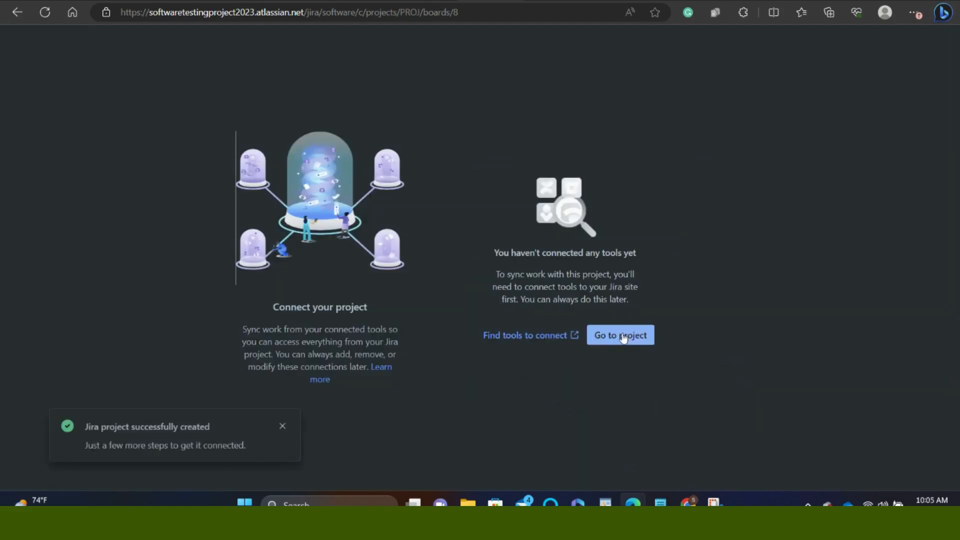
Step: Go to Project 6's Components page and start a new component
{"action": "left_click", "coordinate": [621, 334]}
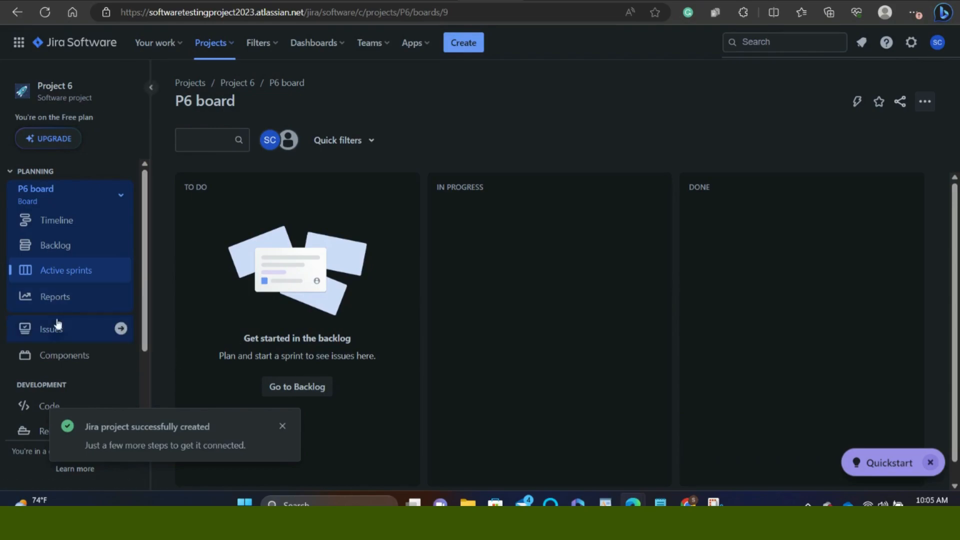
{"action": "left_click", "coordinate": [67, 361]}
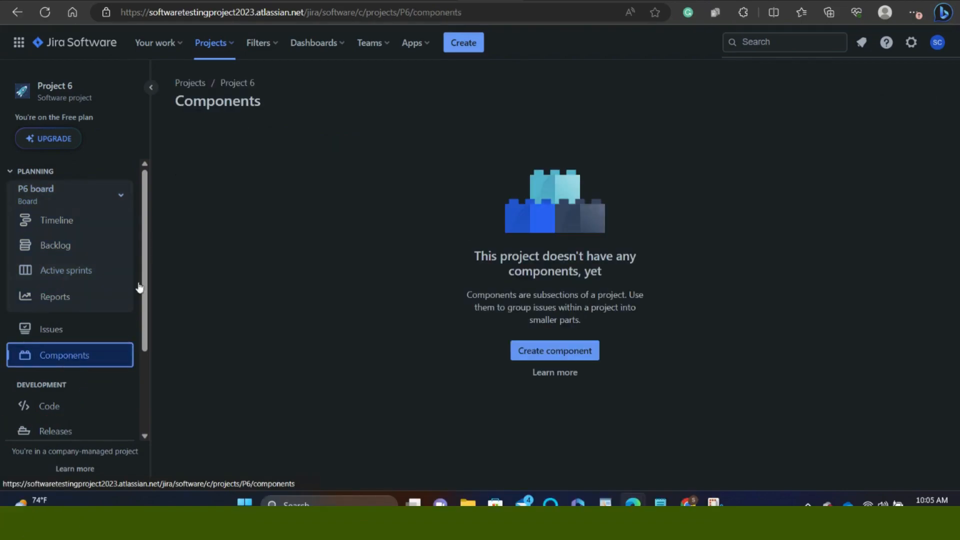
{"action": "left_click", "coordinate": [553, 352]}
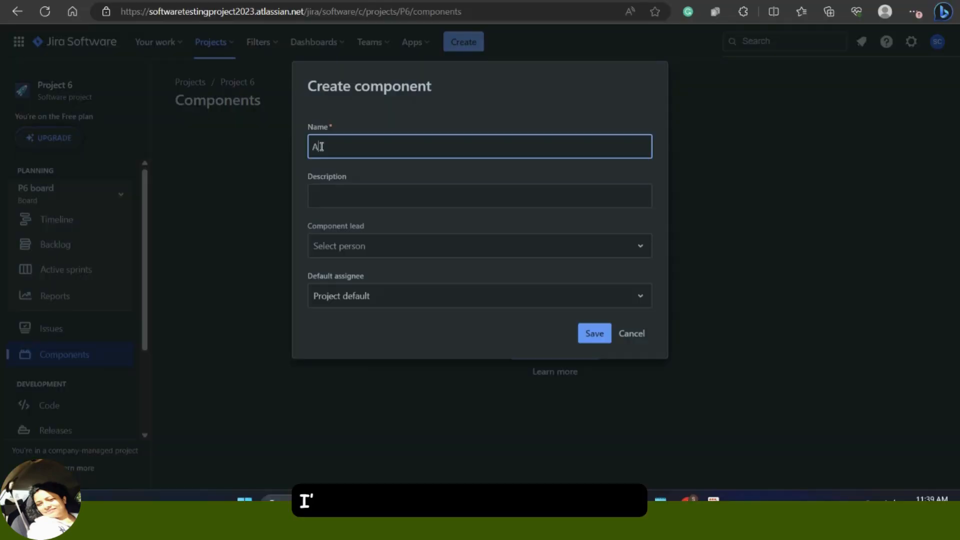
Step: Save an 'Android' component with a pasted description about WhatsApp issues on Android
{"action": "type", "text": "d"}
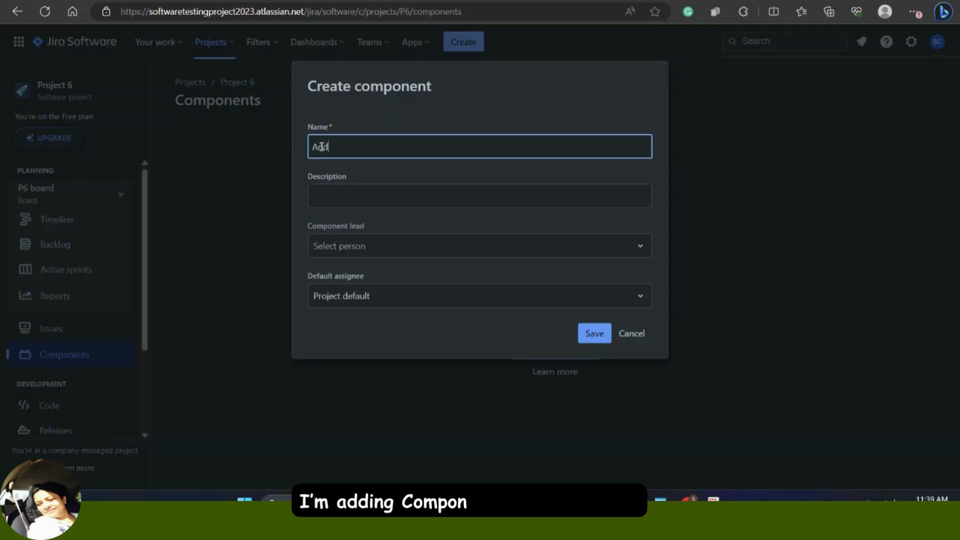
{"action": "type", "text": "droid"}
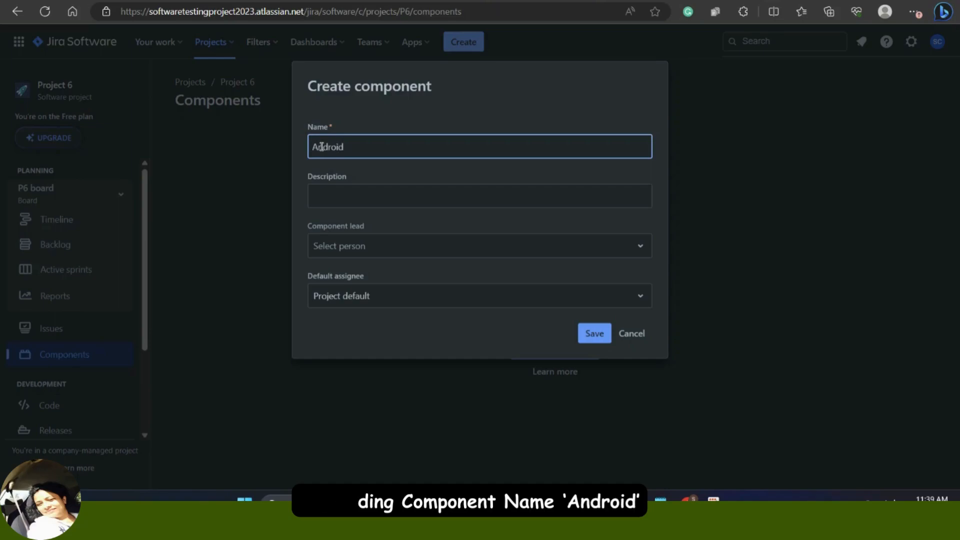
{"action": "left_click", "coordinate": [317, 195]}
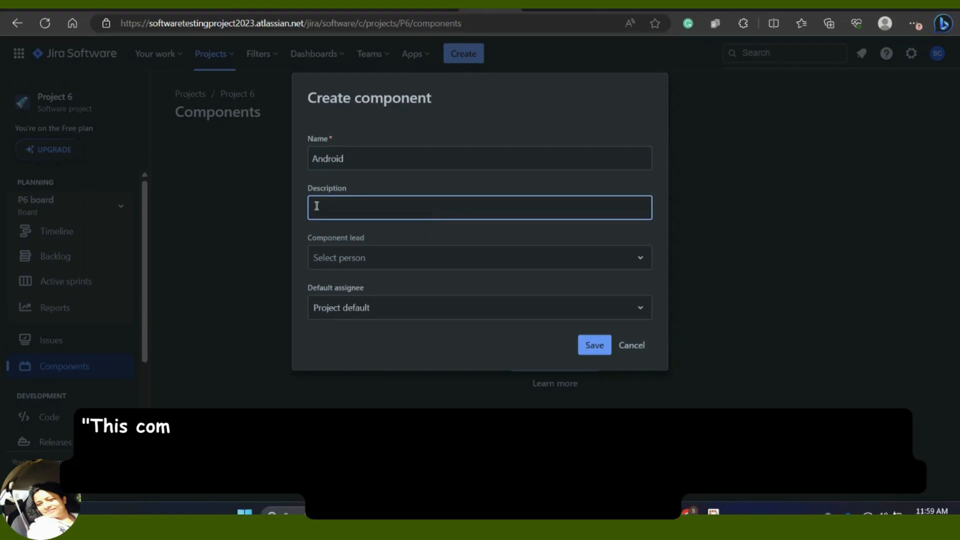
{"action": "key", "text": "ctrl+v"}
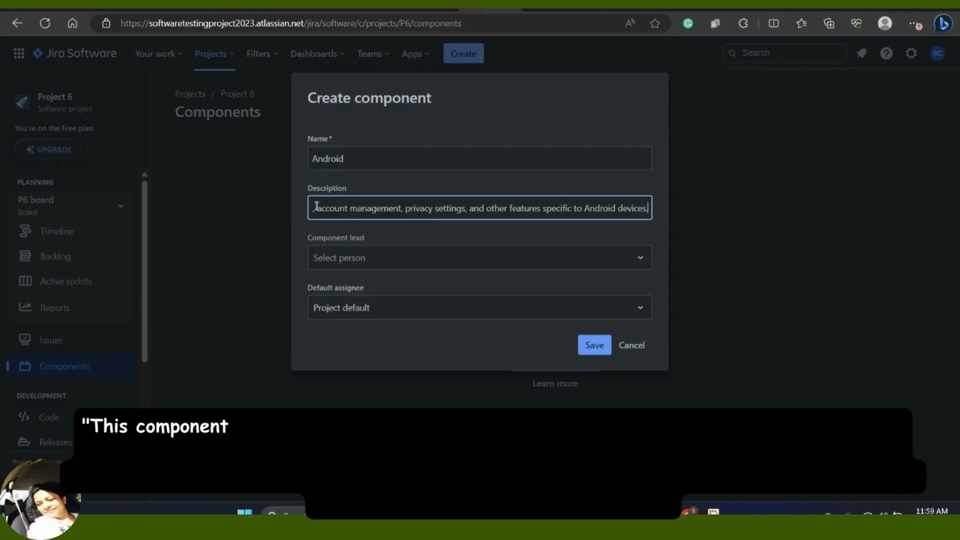
{"action": "left_click_drag", "start_coordinate": [347, 214], "coordinate": [301, 208]}
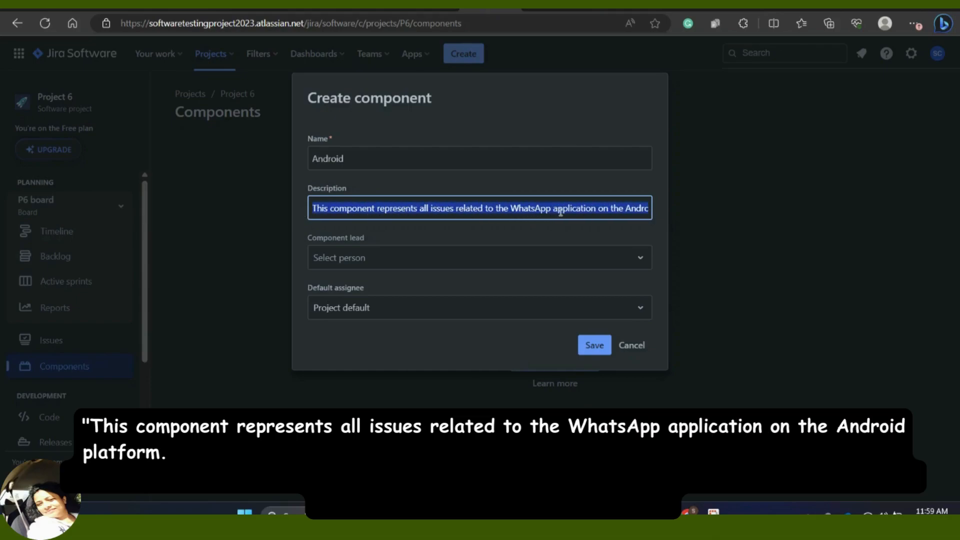
{"action": "mouse_move", "coordinate": [643, 209]}
{"action": "left_mouse_down"}
{"action": "mouse_move", "coordinate": [684, 207]}
{"action": "mouse_move", "coordinate": [645, 209]}
{"action": "mouse_move", "coordinate": [660, 209]}
{"action": "left_mouse_up"}
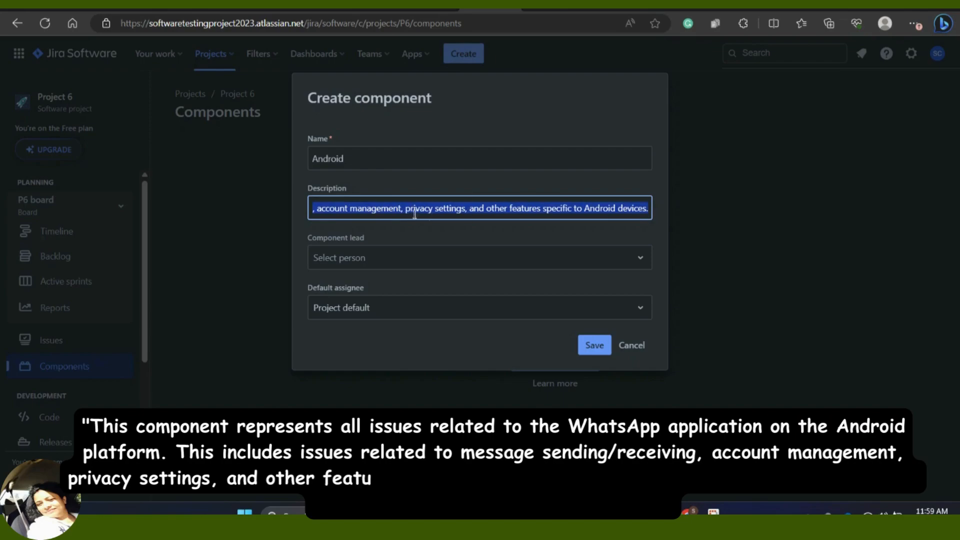
{"action": "left_click", "coordinate": [376, 214]}
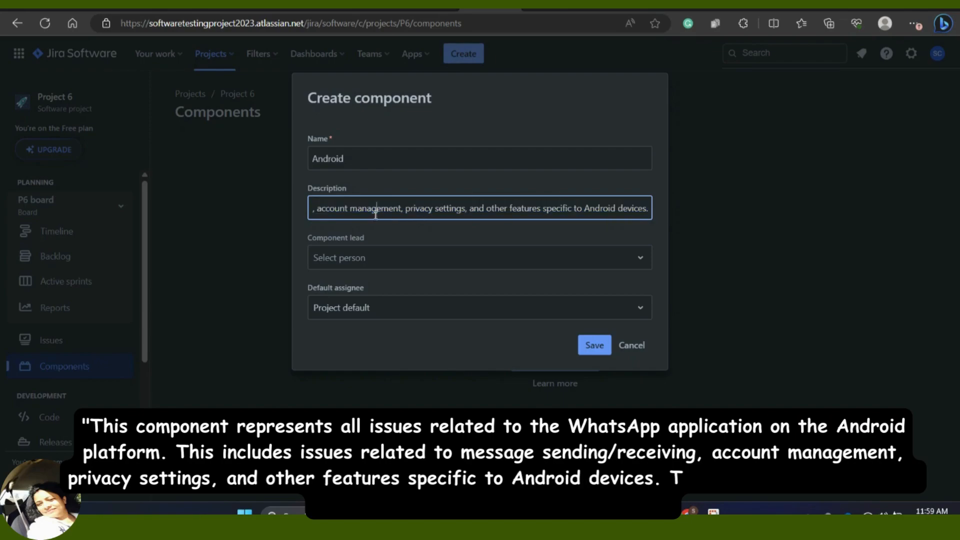
{"action": "left_click", "coordinate": [595, 350]}
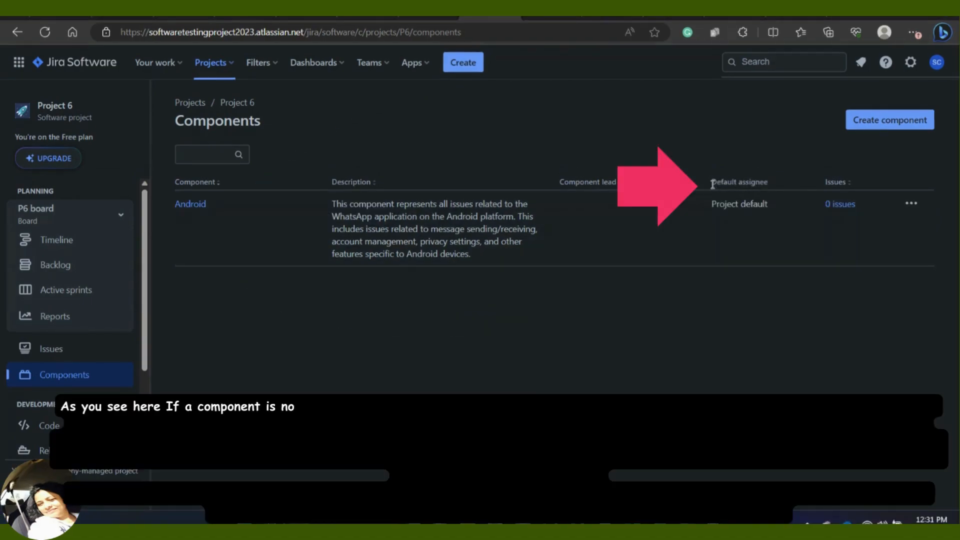
{"action": "left_click_drag", "start_coordinate": [712, 184], "coordinate": [776, 184]}
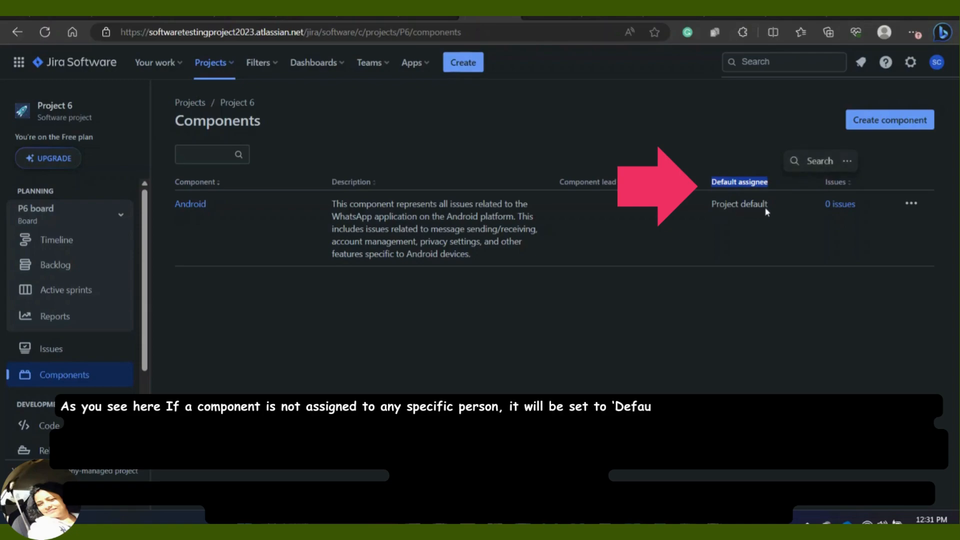
{"action": "left_click", "coordinate": [746, 218]}
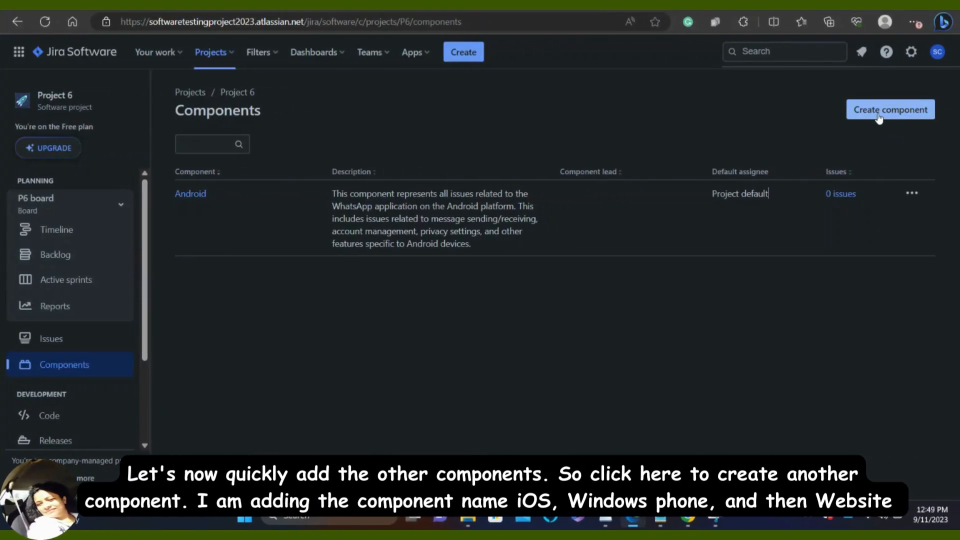
Step: Add the components iOS, Windows Phone and Website to Project 6
{"action": "left_click", "coordinate": [878, 115]}
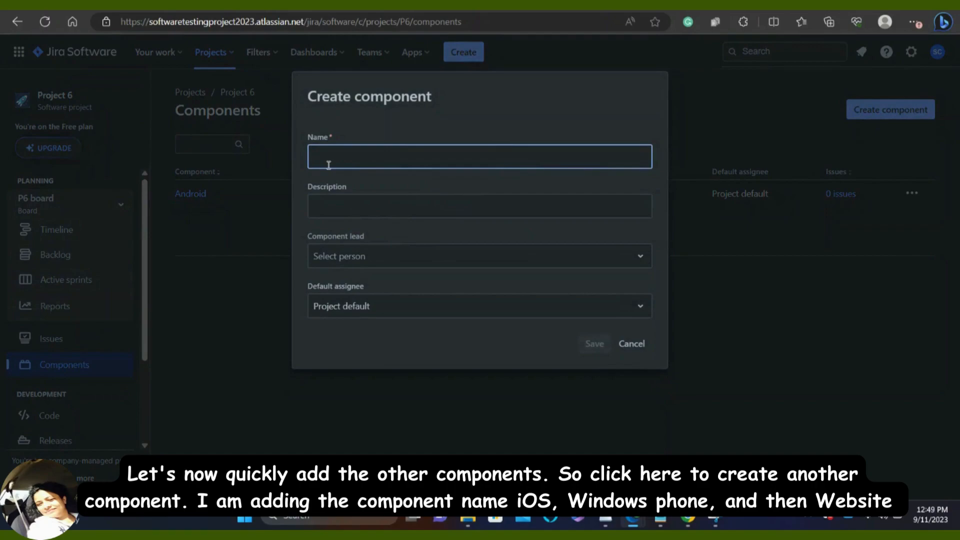
{"action": "type", "text": "iOS"}
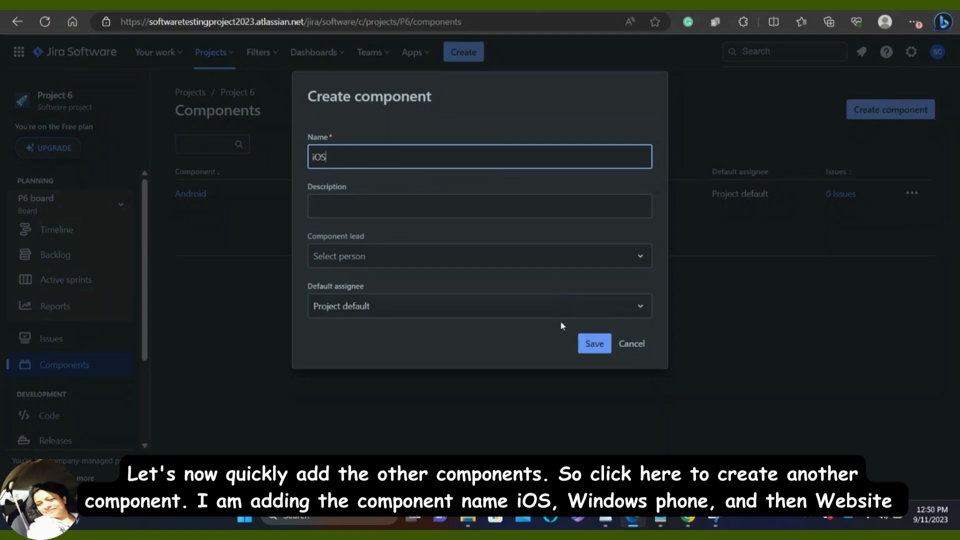
{"action": "left_click", "coordinate": [587, 347]}
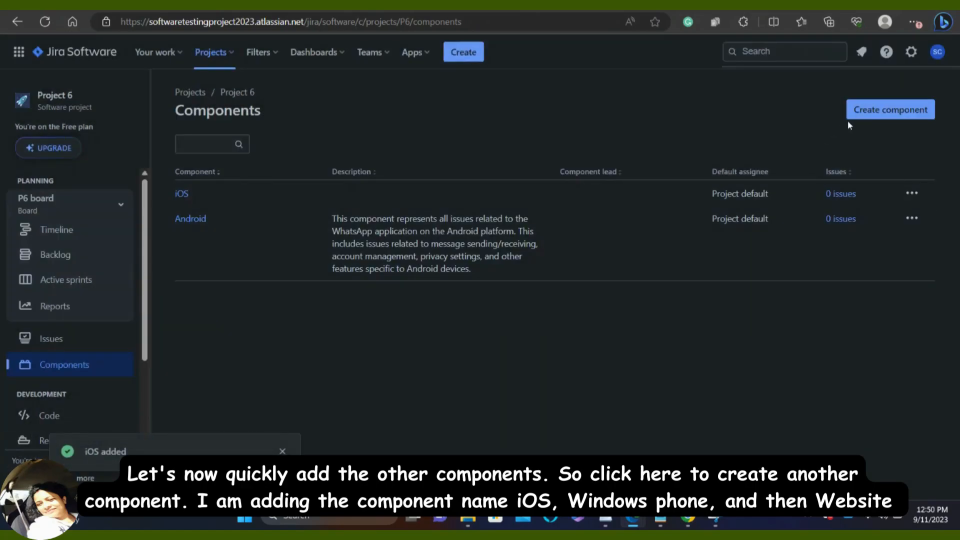
{"action": "left_click", "coordinate": [858, 112]}
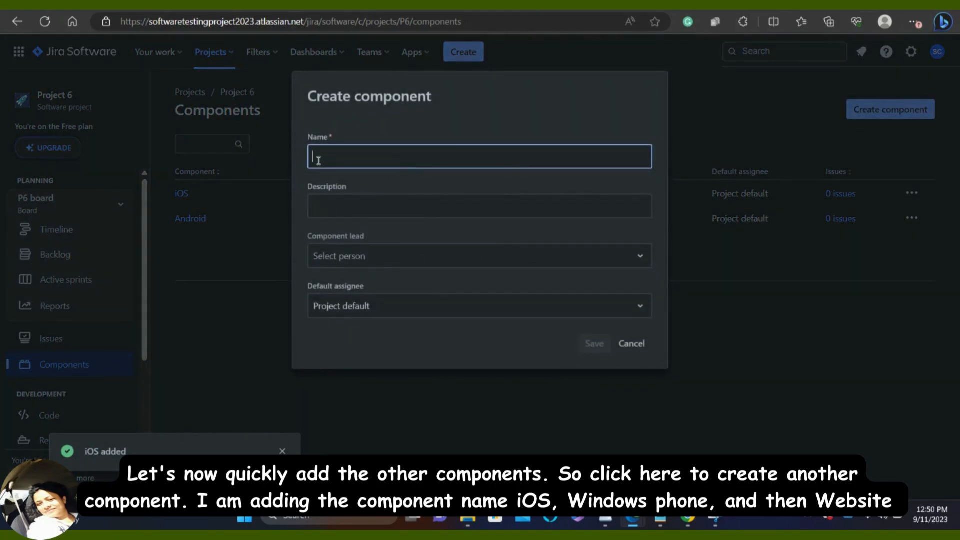
{"action": "type", "text": "Wind"}
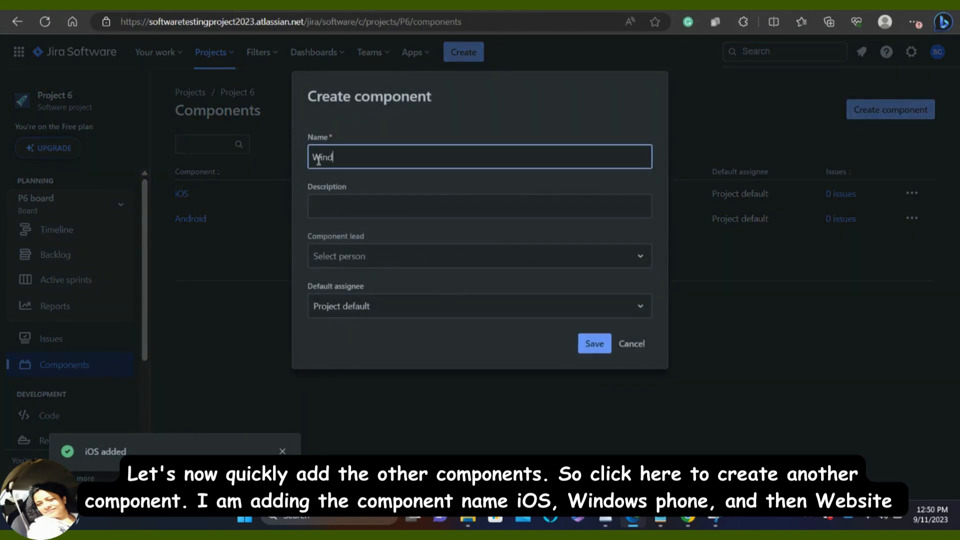
{"action": "type", "text": "ows Phone"}
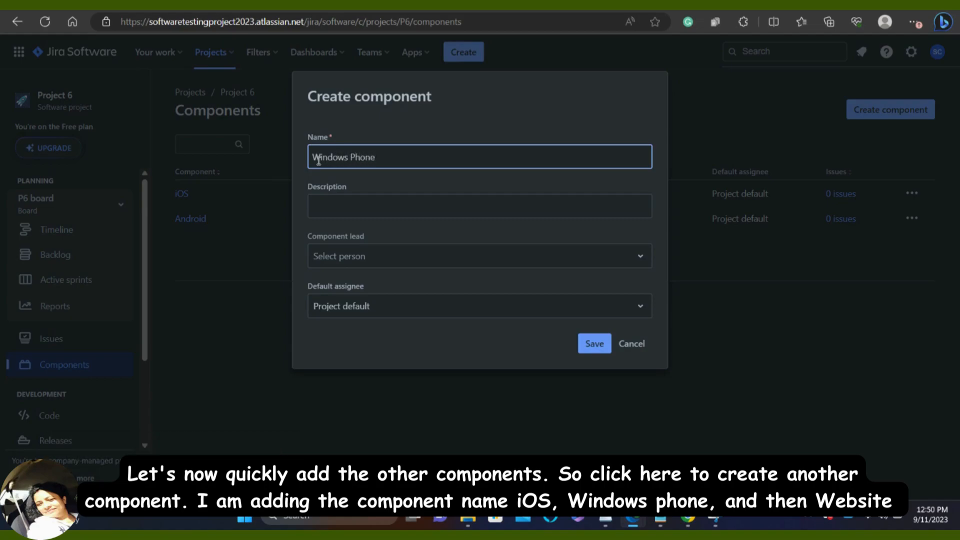
{"action": "left_click", "coordinate": [592, 343]}
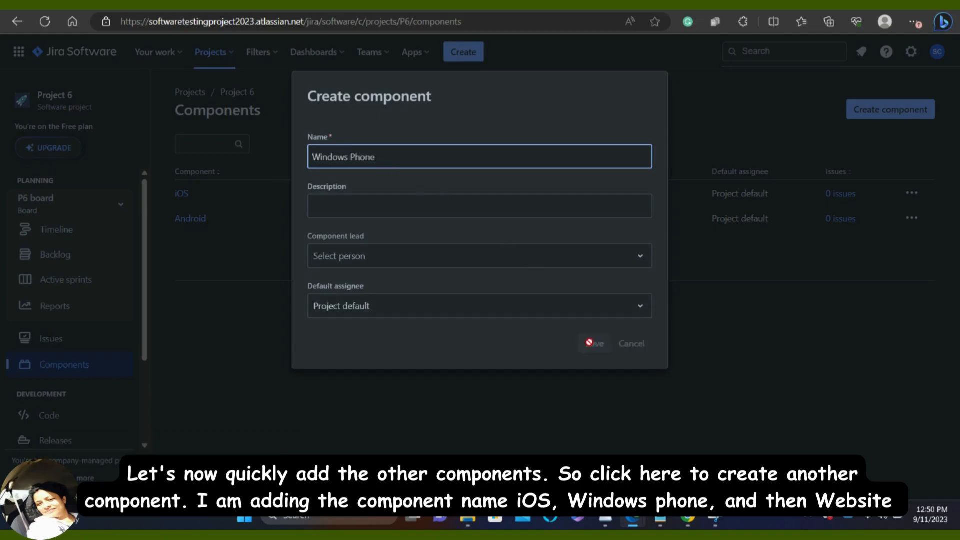
{"action": "left_click", "coordinate": [875, 108]}
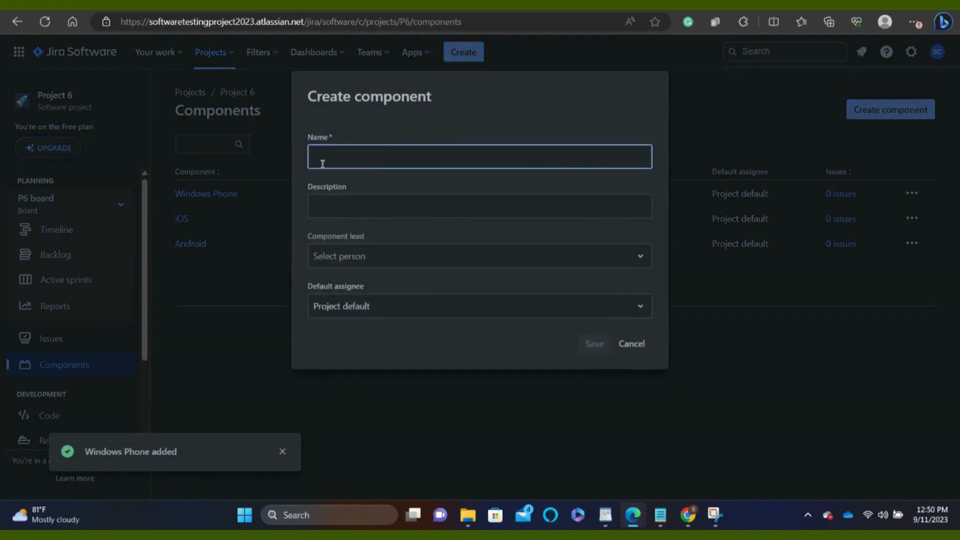
{"action": "type", "text": "Website"}
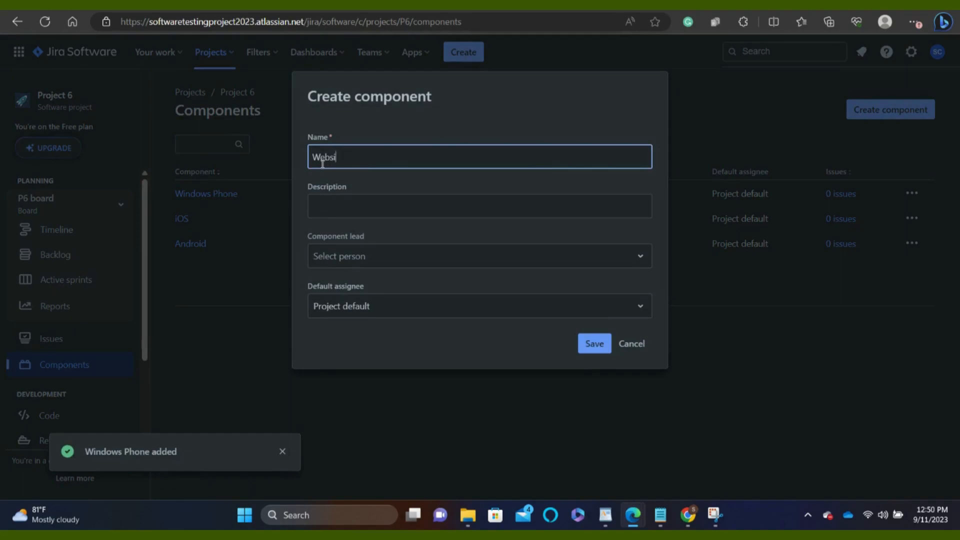
{"action": "left_click", "coordinate": [595, 346]}
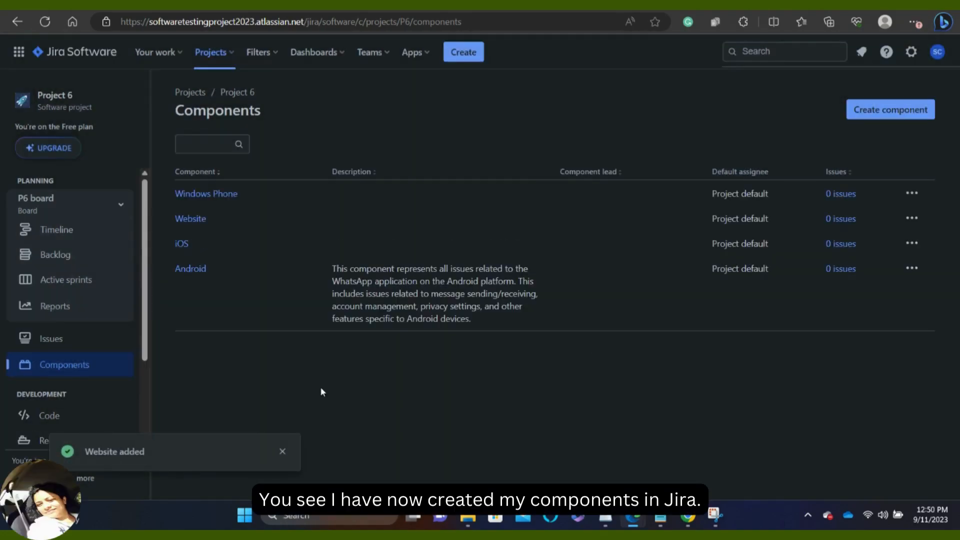